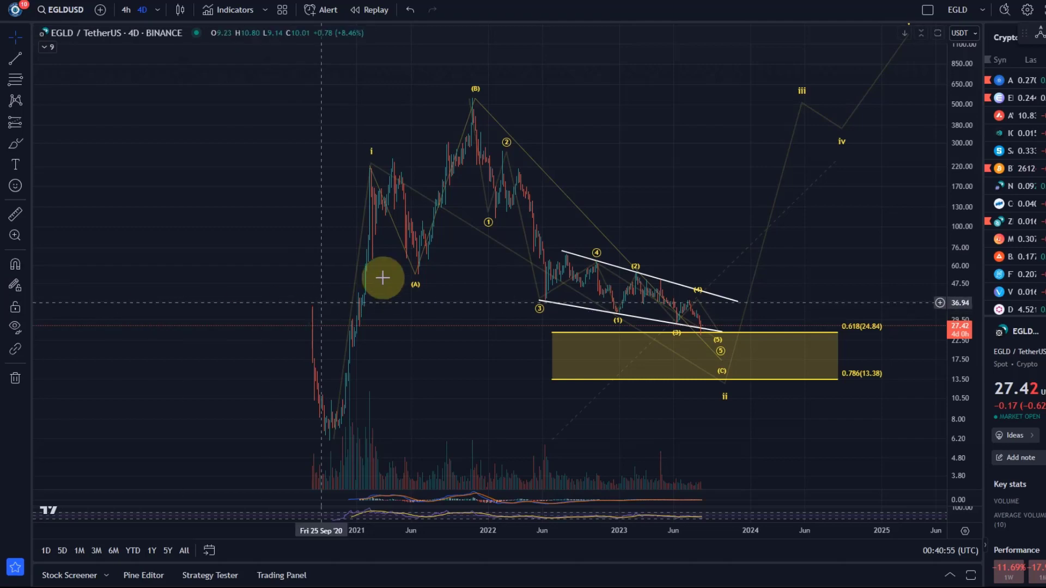
# Move the wave count's i point up onto the early-2021 high
pyautogui.scroll(3, 607, 333)
pyautogui.scroll(1, 607, 334)
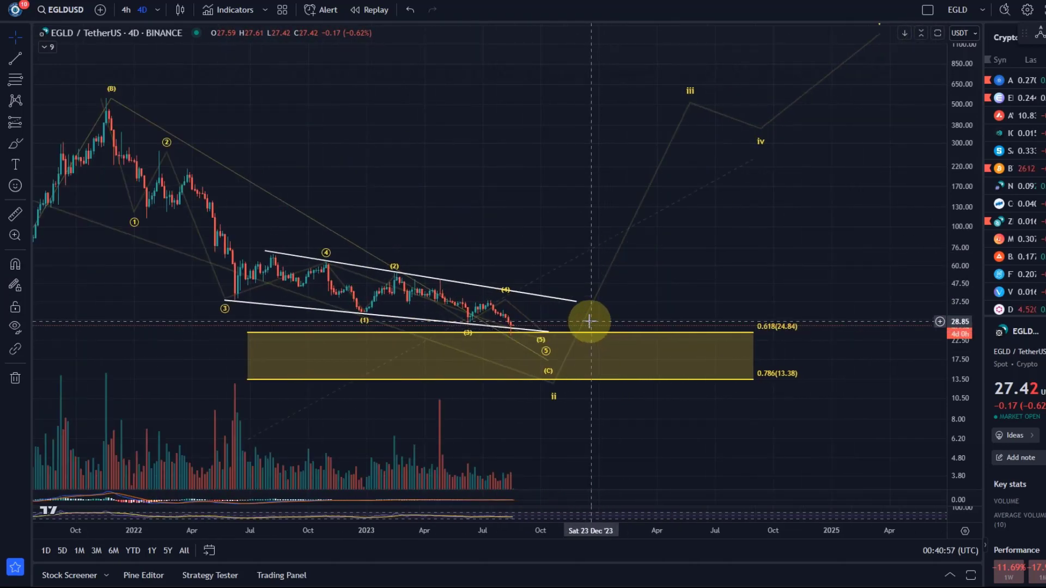
pyautogui.scroll(-3, 502, 359)
pyautogui.scroll(1, 524, 355)
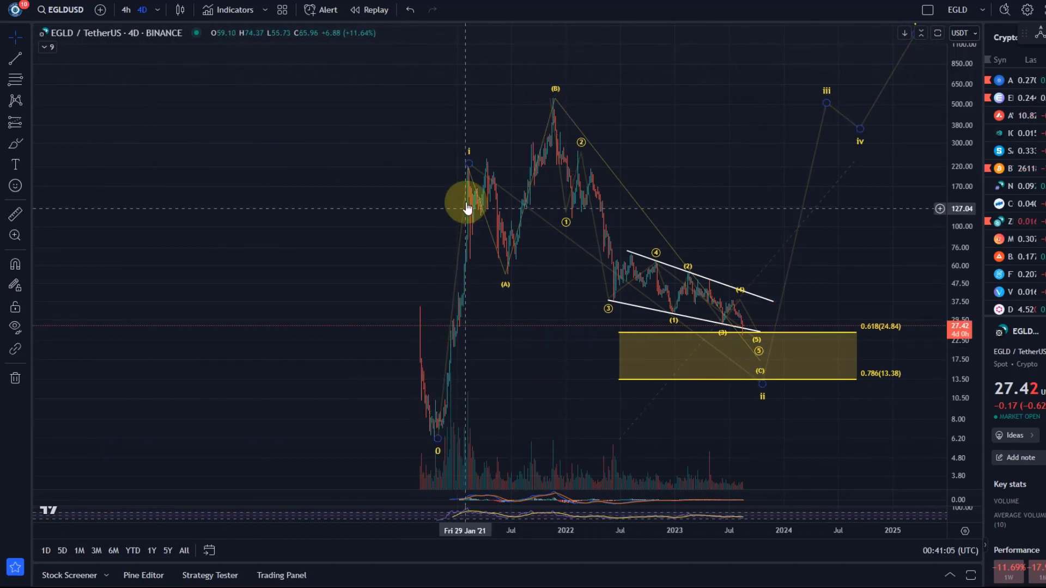
pyautogui.moveTo(480, 164); pyautogui.dragTo(530, 314)
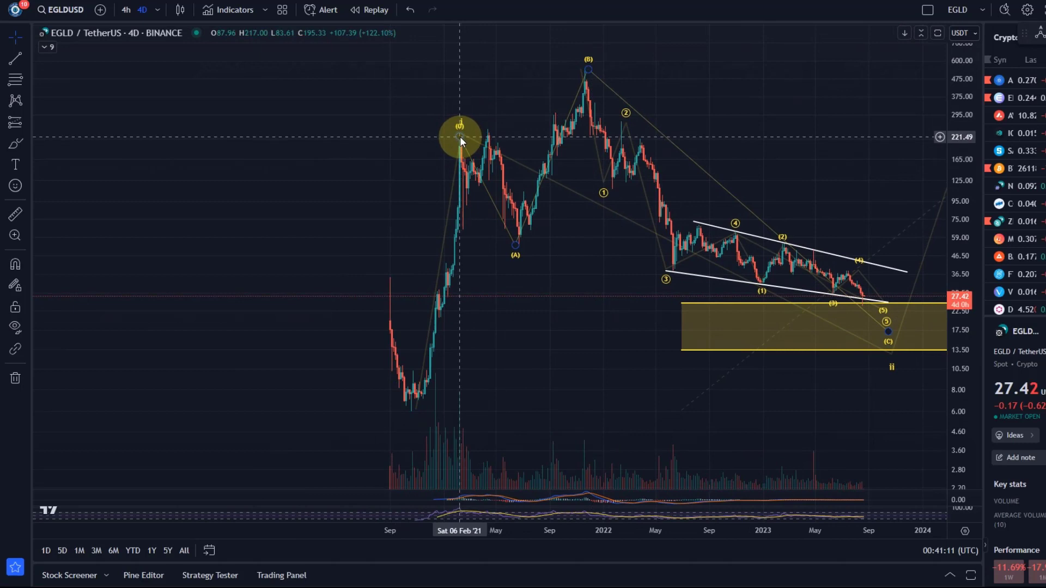
pyautogui.click(489, 135)
pyautogui.moveTo(462, 135); pyautogui.dragTo(483, 127)
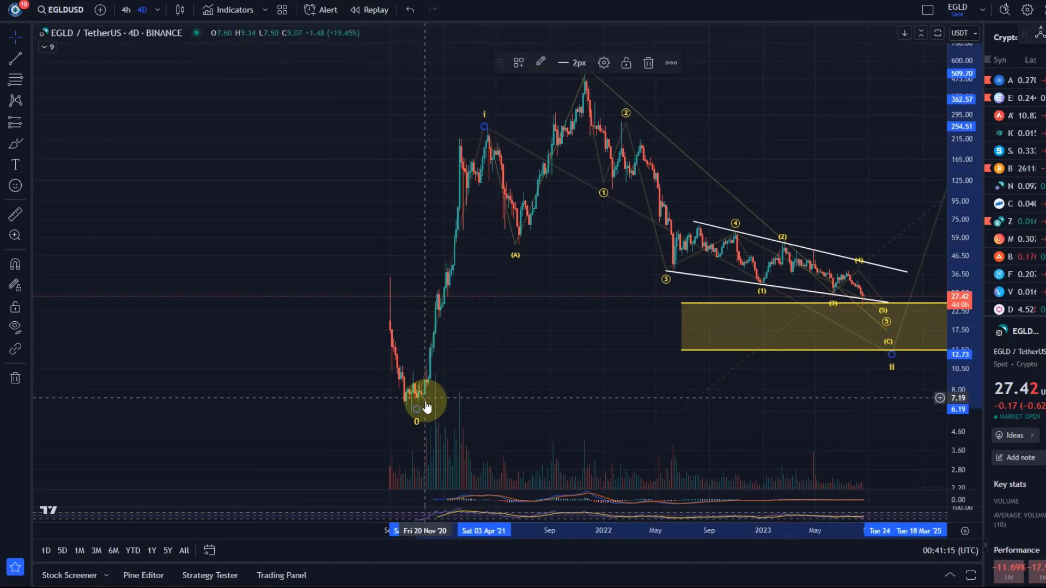
# Rescale the price axis to show the full iii–v projection, then select the Brush tool
pyautogui.moveTo(961, 167)
pyautogui.mouseDown()
pyautogui.moveTo(902, 226)
pyautogui.moveTo(866, 299)
pyautogui.mouseUp()
pyautogui.moveTo(616, 323); pyautogui.dragTo(540, 333)
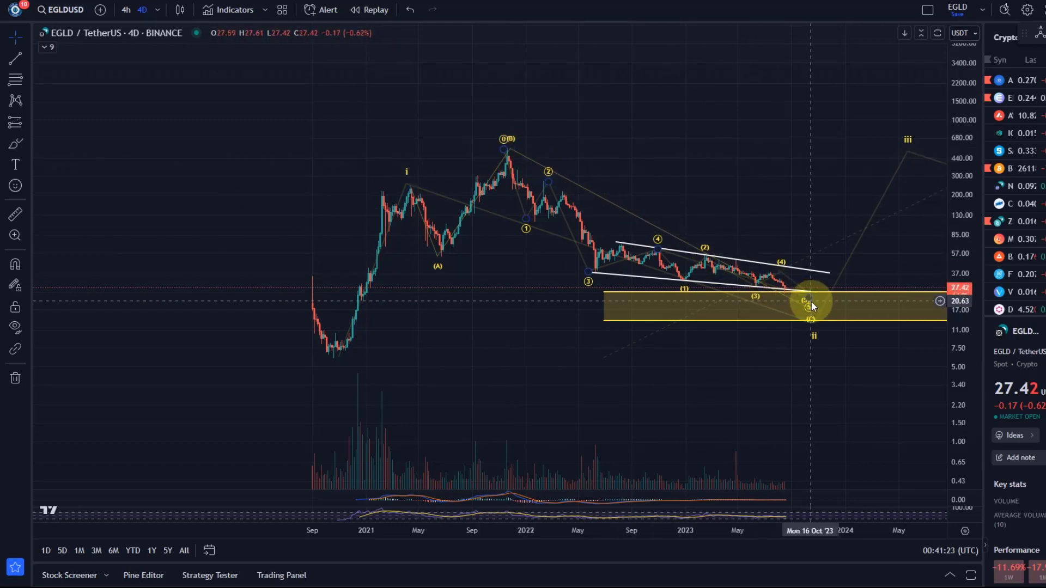
pyautogui.moveTo(960, 289); pyautogui.dragTo(800, 155)
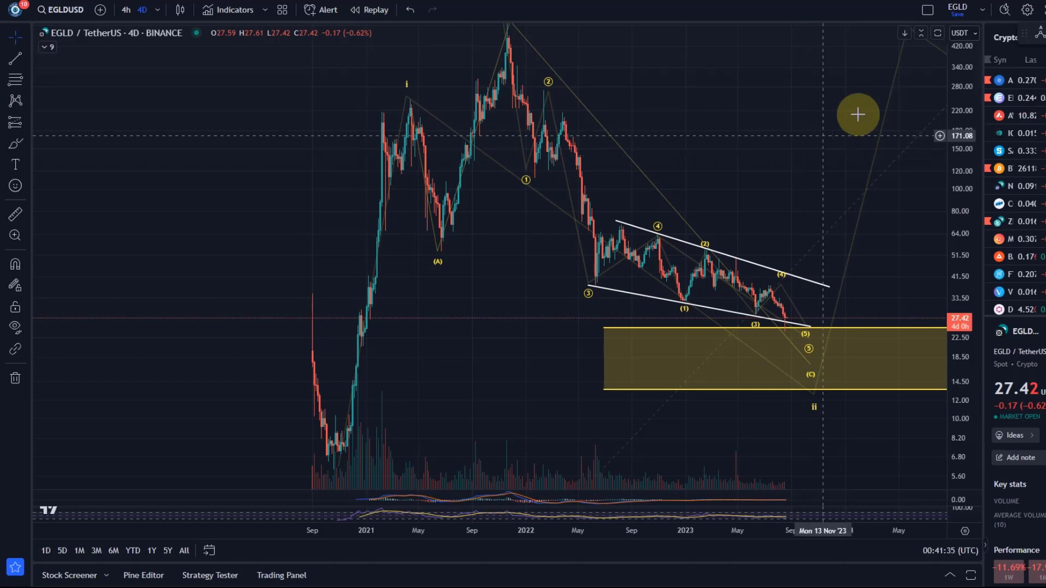
pyautogui.moveTo(829, 252); pyautogui.dragTo(551, 271)
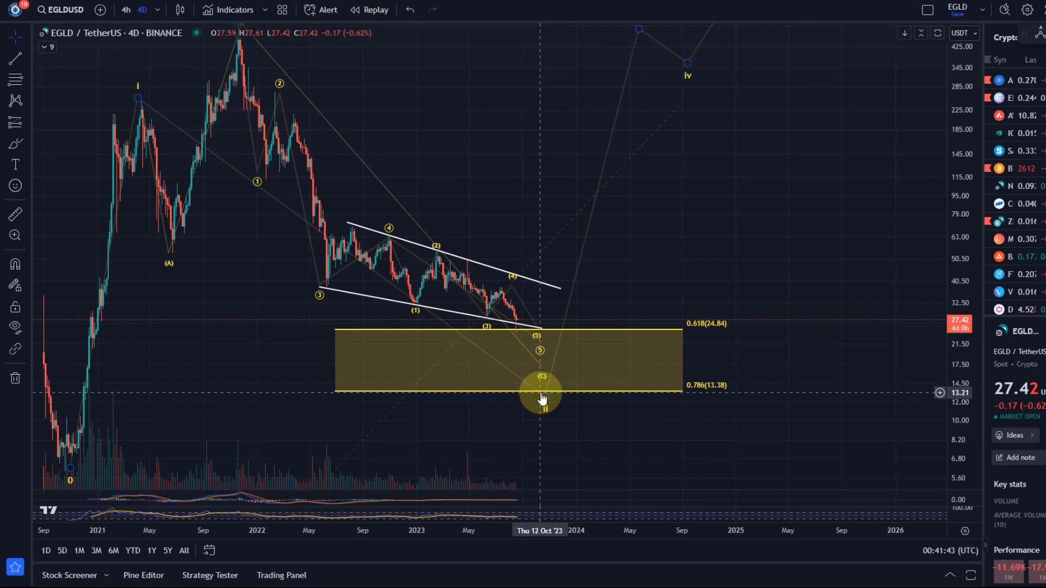
pyautogui.scroll(-3, 578, 395)
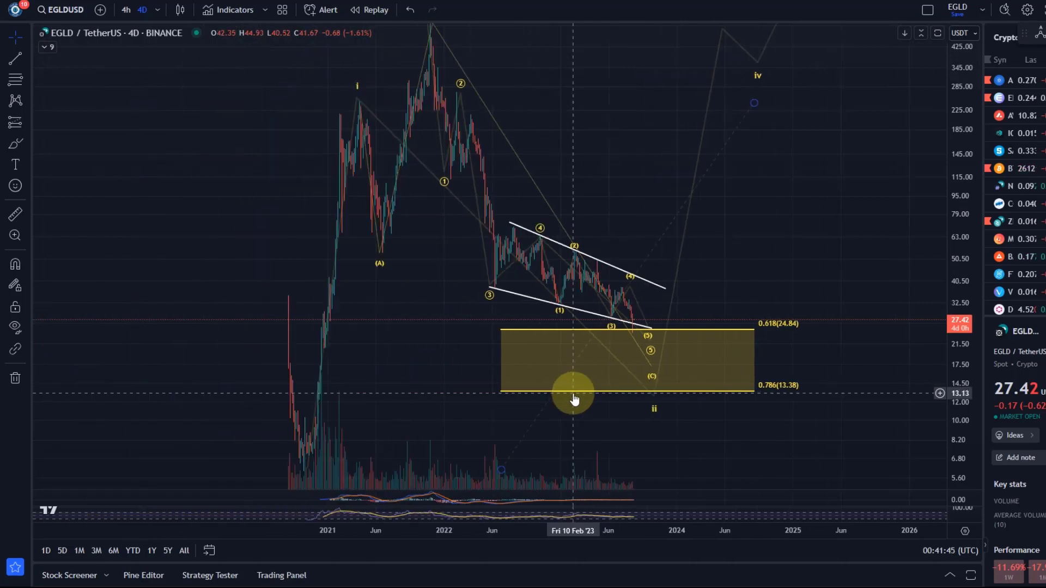
pyautogui.moveTo(963, 234)
pyautogui.mouseDown()
pyautogui.moveTo(894, 292)
pyautogui.moveTo(922, 374)
pyautogui.mouseUp()
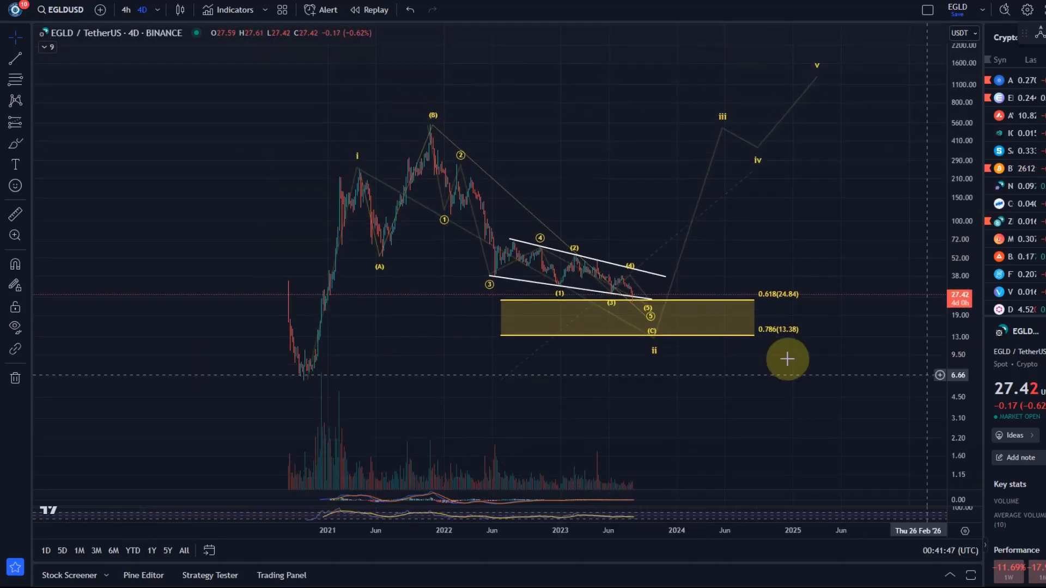
pyautogui.click(16, 146)
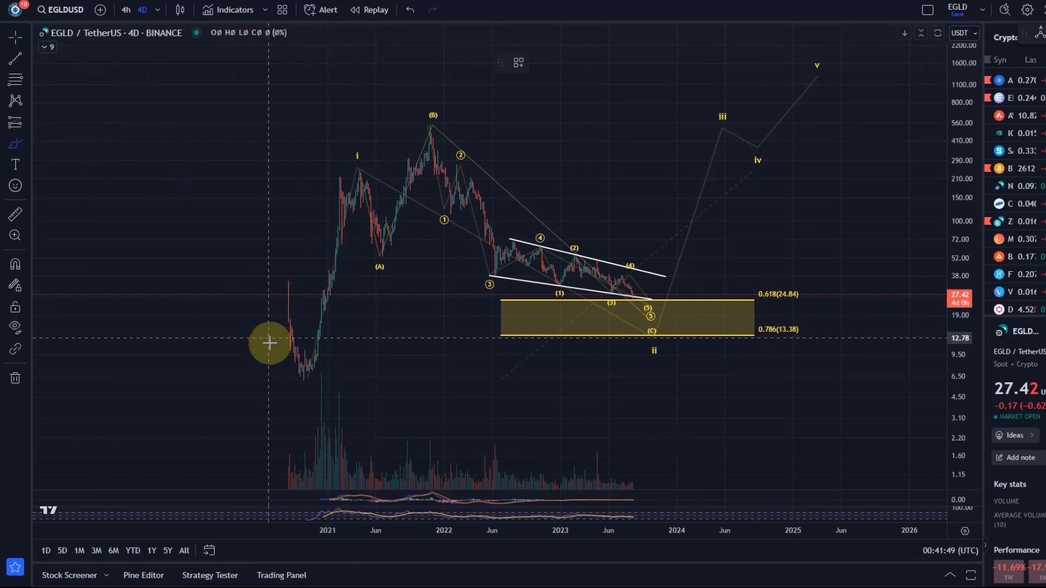
pyautogui.moveTo(294, 371)
pyautogui.mouseDown()
pyautogui.moveTo(381, 180)
pyautogui.moveTo(389, 243)
pyautogui.moveTo(442, 123)
pyautogui.mouseUp()
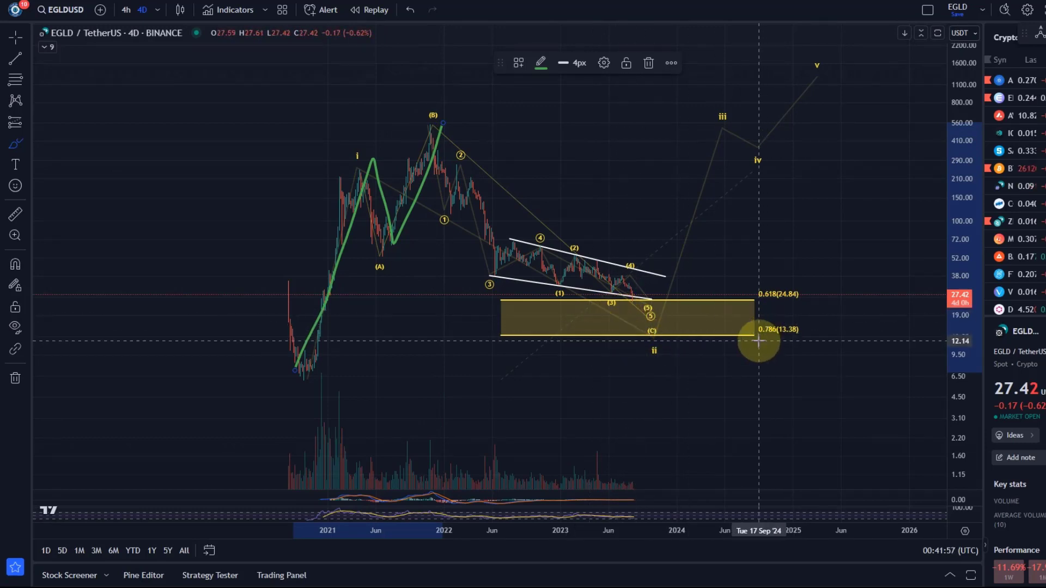
pyautogui.moveTo(742, 346)
pyautogui.mouseDown()
pyautogui.moveTo(813, 334)
pyautogui.moveTo(768, 324)
pyautogui.moveTo(739, 341)
pyautogui.mouseUp()
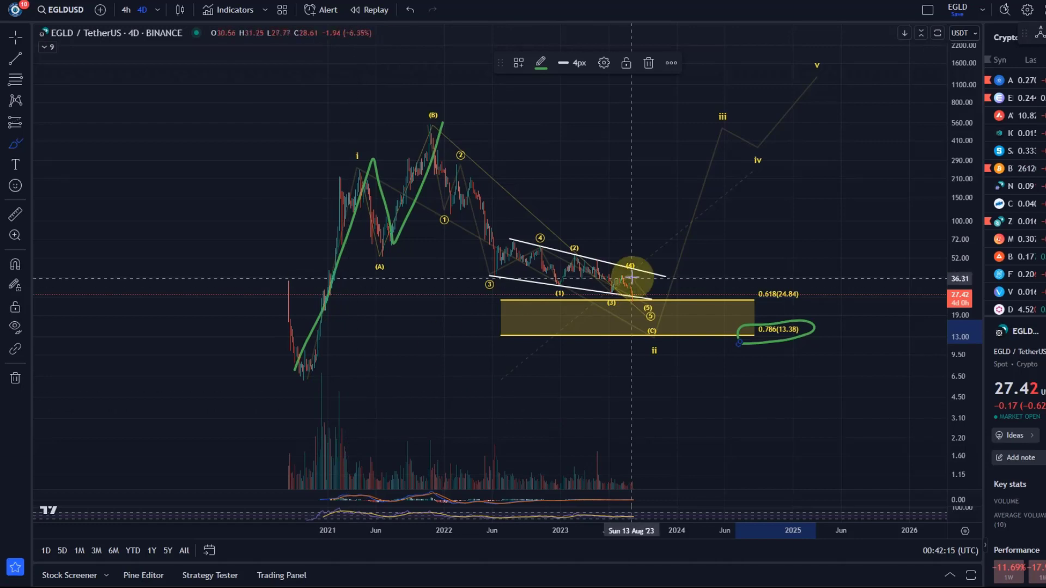
pyautogui.moveTo(651, 325)
pyautogui.mouseDown()
pyautogui.moveTo(669, 240)
pyautogui.moveTo(691, 251)
pyautogui.moveTo(719, 179)
pyautogui.moveTo(799, 310)
pyautogui.moveTo(883, 398)
pyautogui.moveTo(889, 419)
pyautogui.mouseUp()
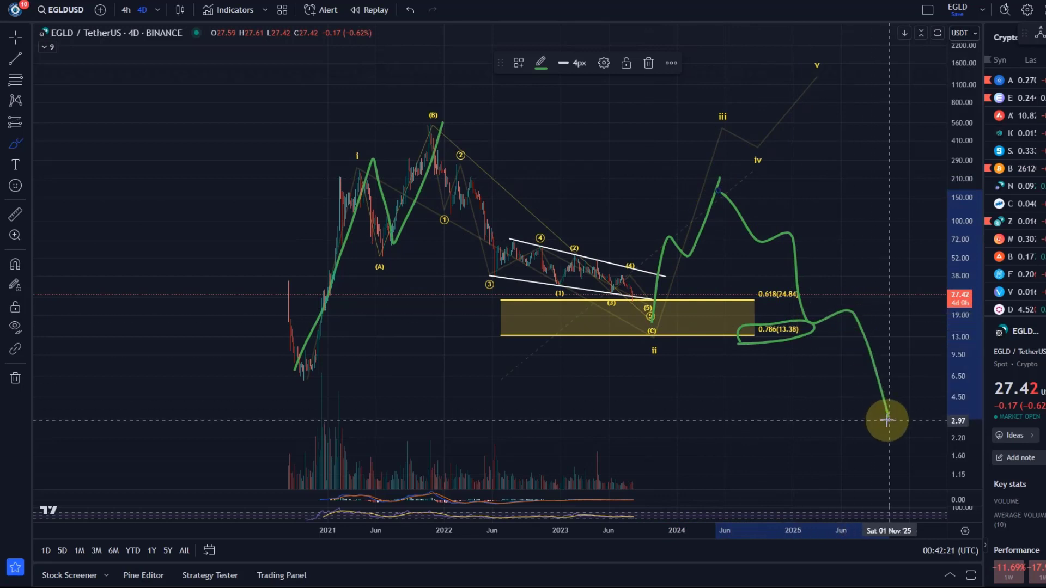
pyautogui.click(420, 14)
pyautogui.click(419, 15)
pyautogui.click(419, 15)
pyautogui.click(430, 14)
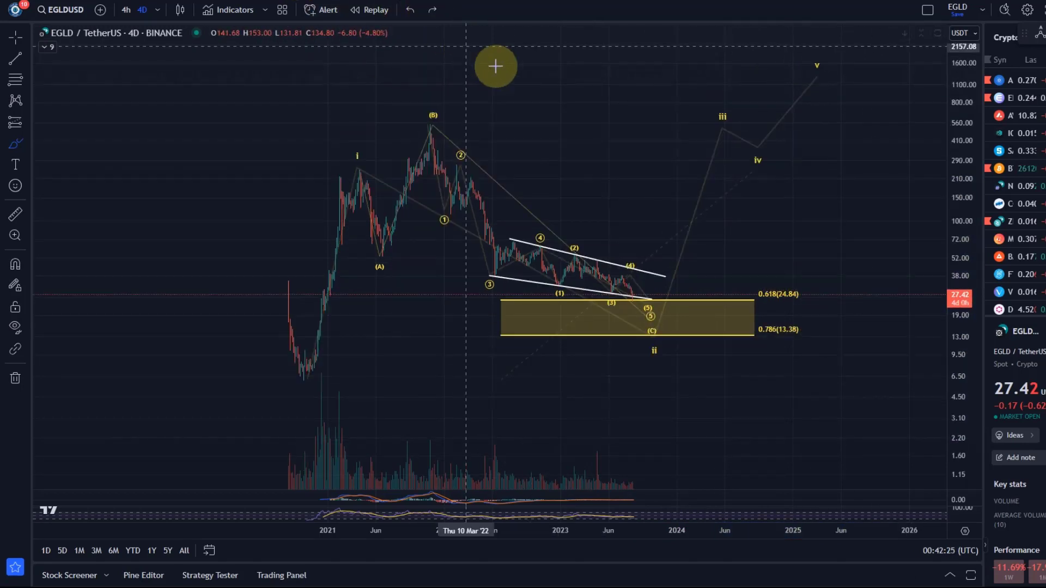
pyautogui.moveTo(605, 196); pyautogui.dragTo(592, 165)
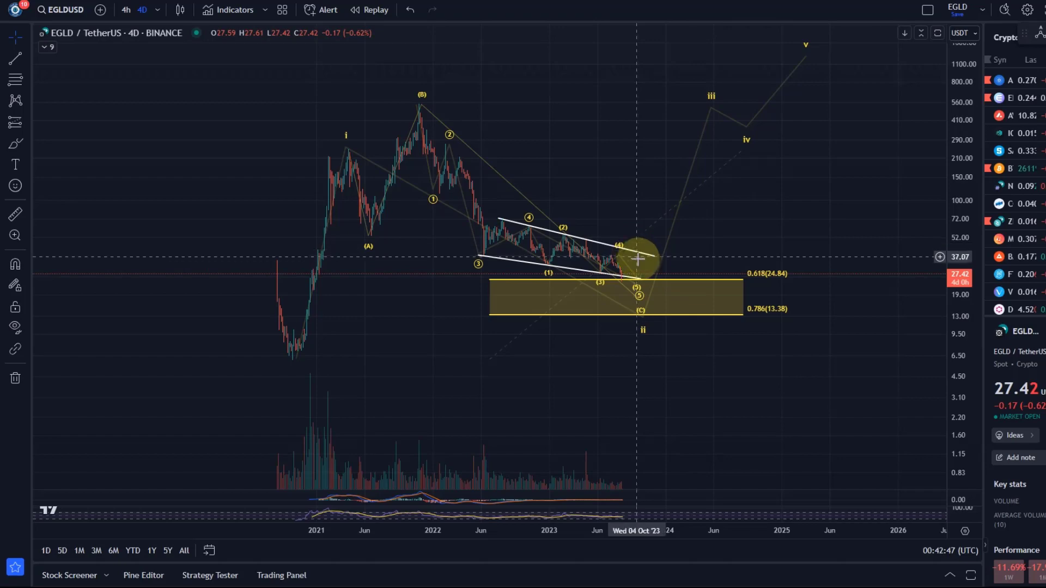
pyautogui.scroll(3, 596, 311)
pyautogui.moveTo(542, 343); pyautogui.dragTo(735, 372)
pyautogui.moveTo(976, 366); pyautogui.dragTo(954, 202)
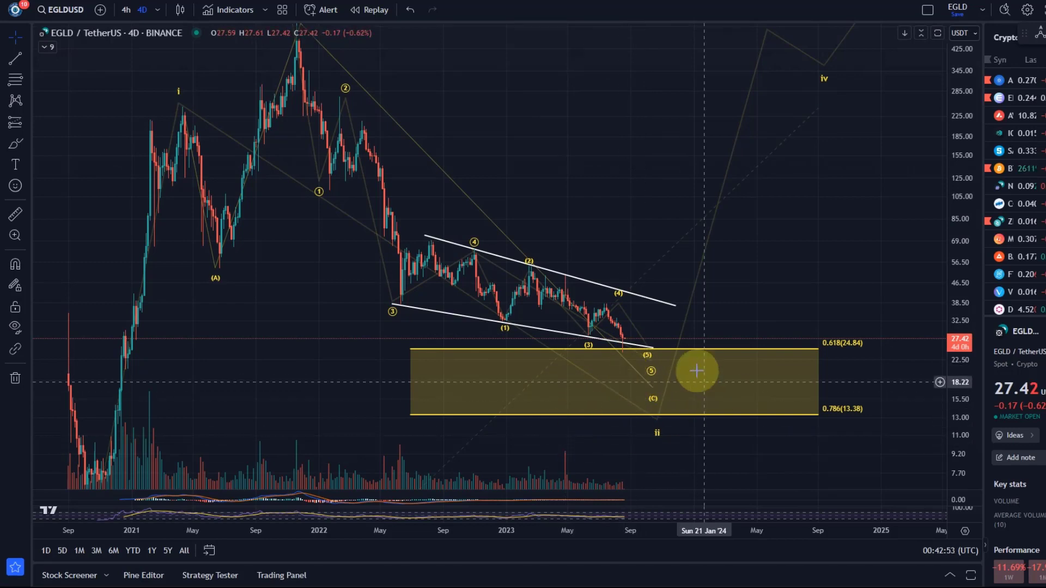
pyautogui.click(628, 370)
pyautogui.click(608, 391)
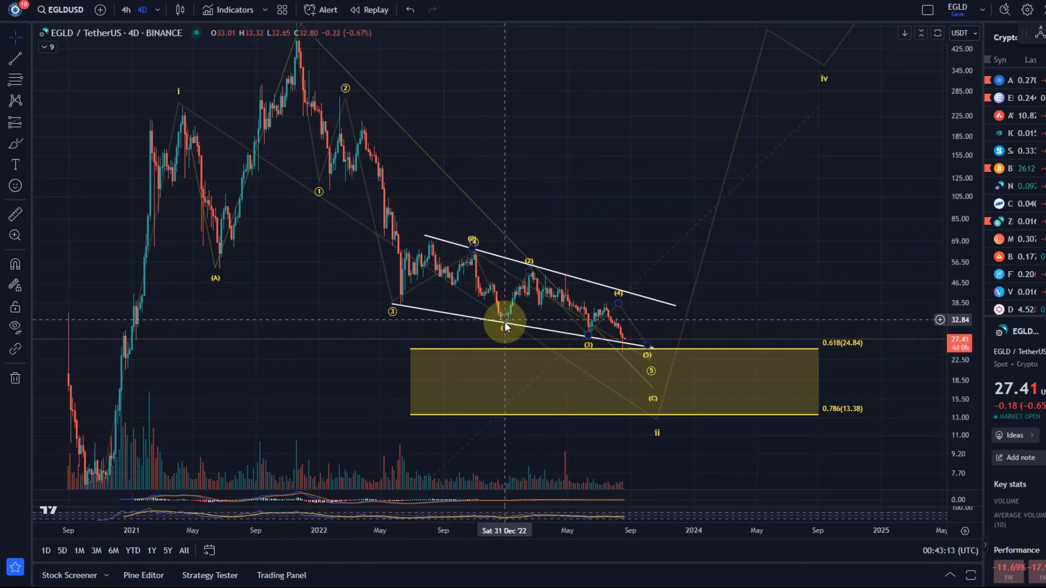
# Nudge the (1)–(5) wave's (4) point onto the recent high and lower (5) toward the Fib zone
pyautogui.click(613, 305)
pyautogui.moveTo(614, 305); pyautogui.dragTo(611, 303)
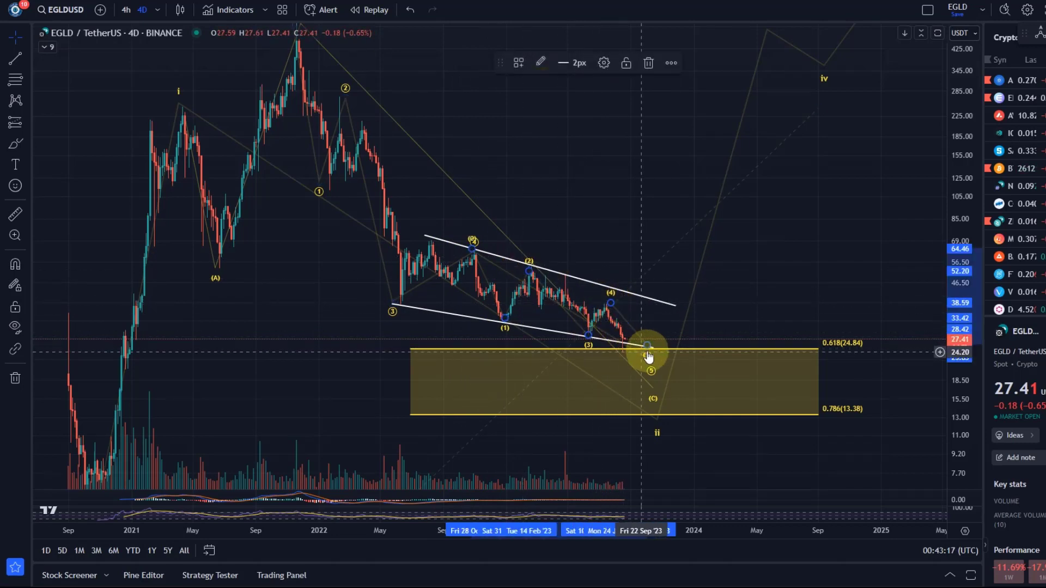
pyautogui.moveTo(651, 346)
pyautogui.mouseDown()
pyautogui.moveTo(632, 349)
pyautogui.moveTo(626, 368)
pyautogui.moveTo(643, 392)
pyautogui.mouseUp()
pyautogui.click(643, 392)
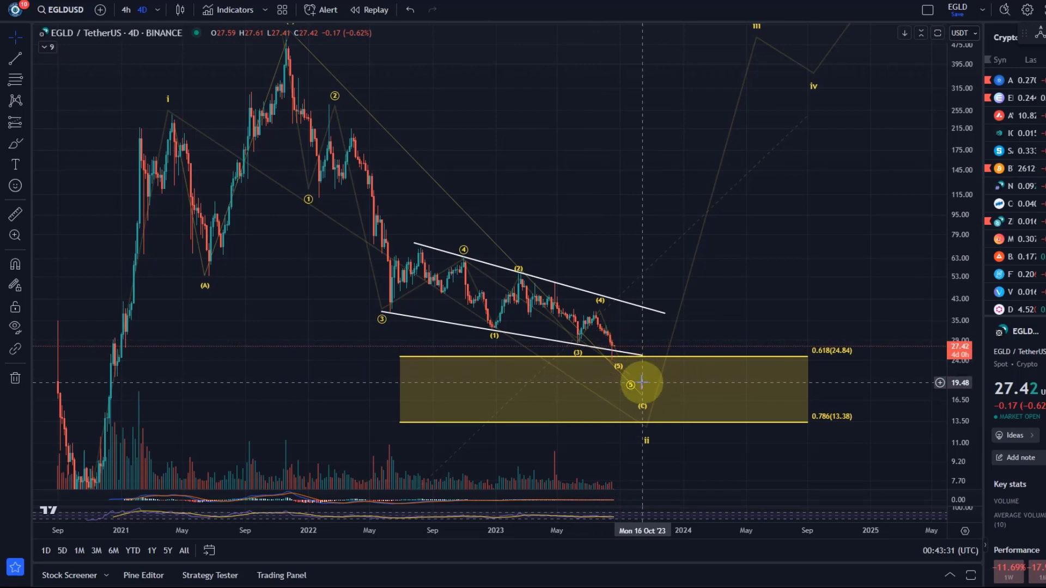
# Pan and zoom out until the 2021 high and lows appear beside the wedge
pyautogui.scroll(-2, 569, 348)
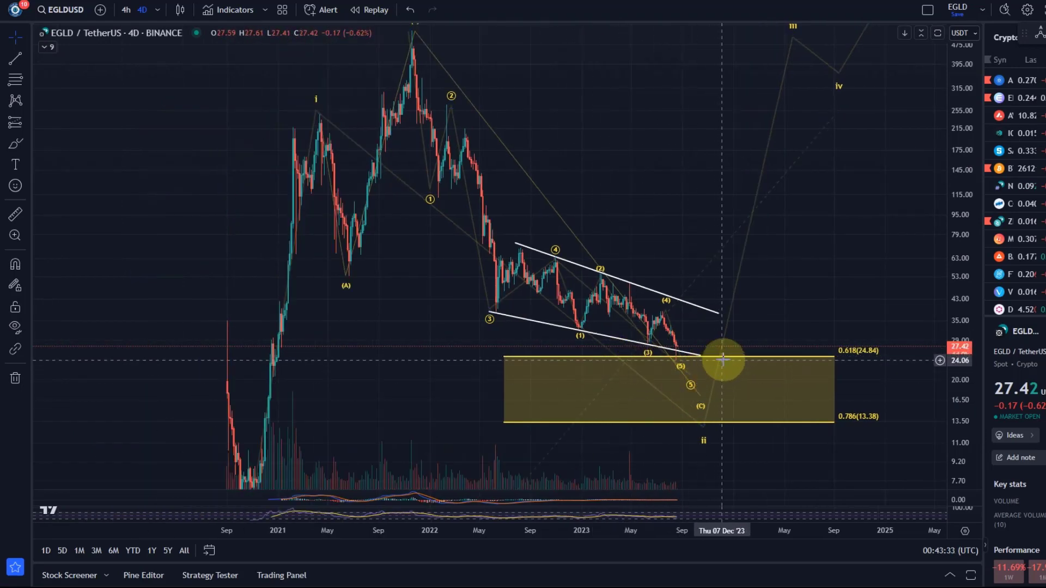
pyautogui.scroll(3, 729, 411)
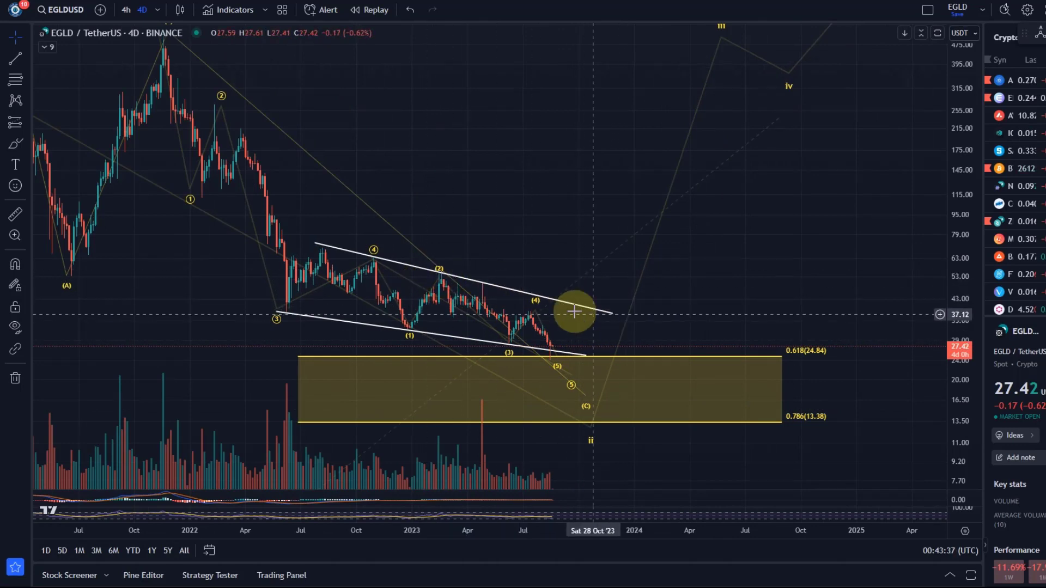
pyautogui.click(543, 301)
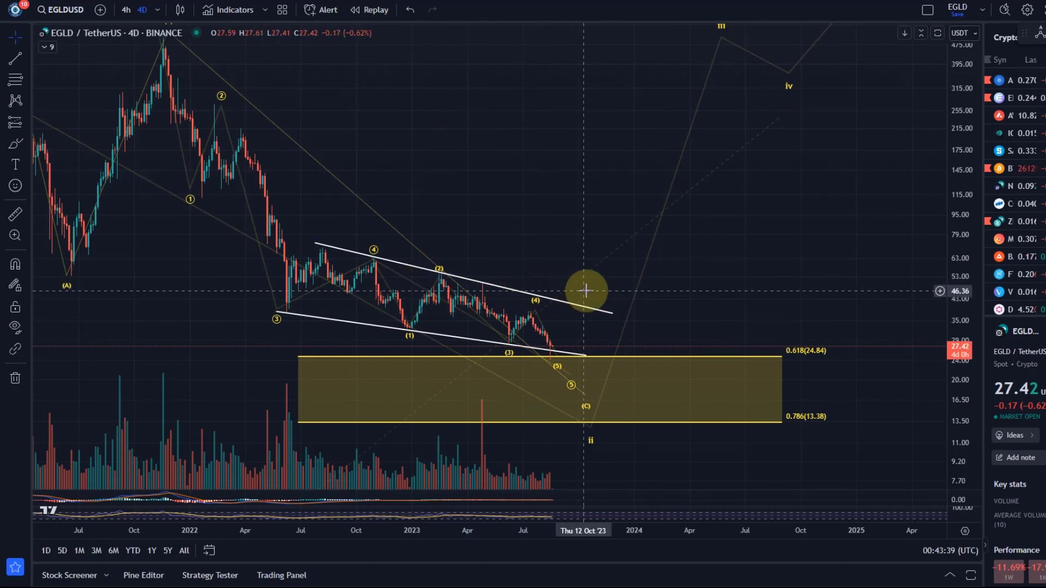
pyautogui.moveTo(656, 144); pyautogui.dragTo(594, 323)
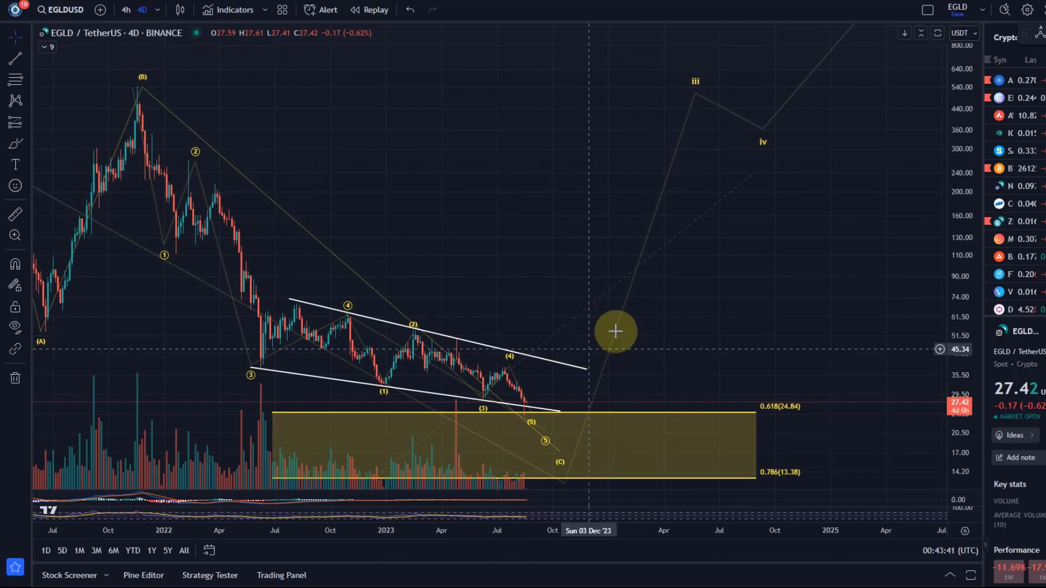
pyautogui.click(696, 100)
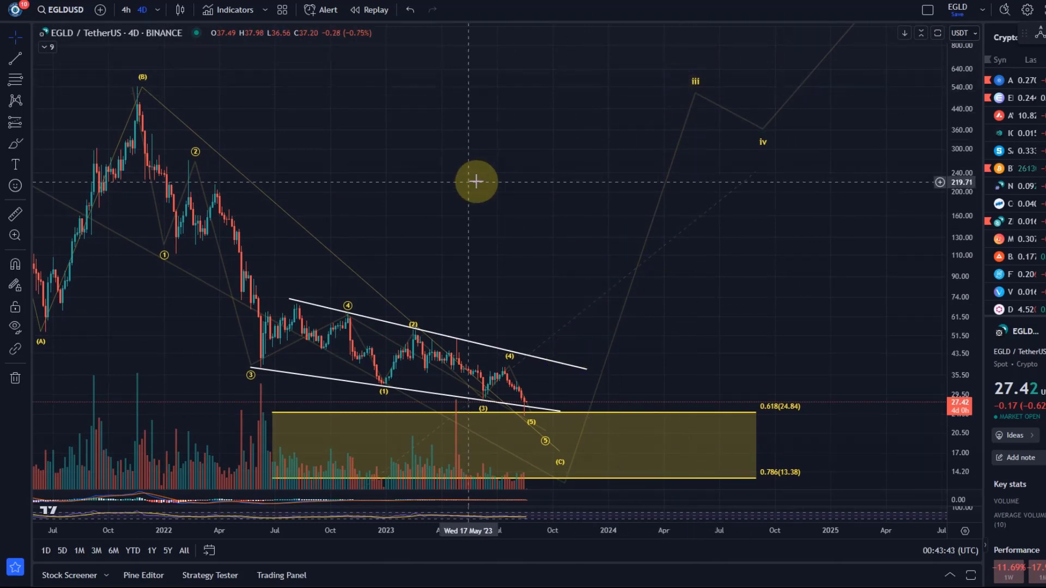
pyautogui.moveTo(469, 180); pyautogui.dragTo(655, 133)
pyautogui.scroll(-3, 763, 141)
# Draw an Elliott ABC correction wave from the 2021 low through a and b to the c peak
pyautogui.moveTo(949, 162); pyautogui.dragTo(937, 334)
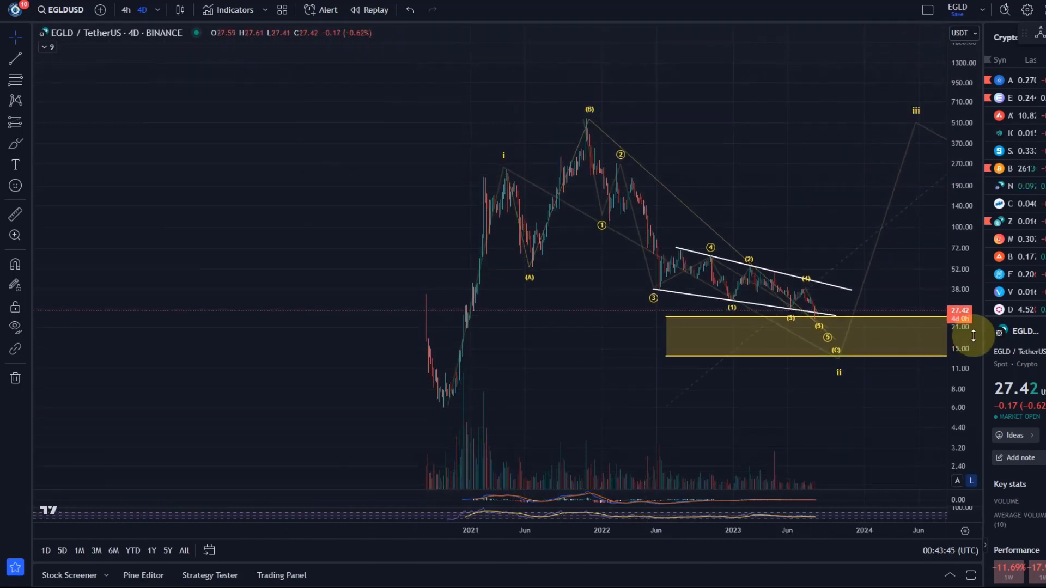
pyautogui.moveTo(326, 81); pyautogui.dragTo(178, 82)
pyautogui.click(15, 101)
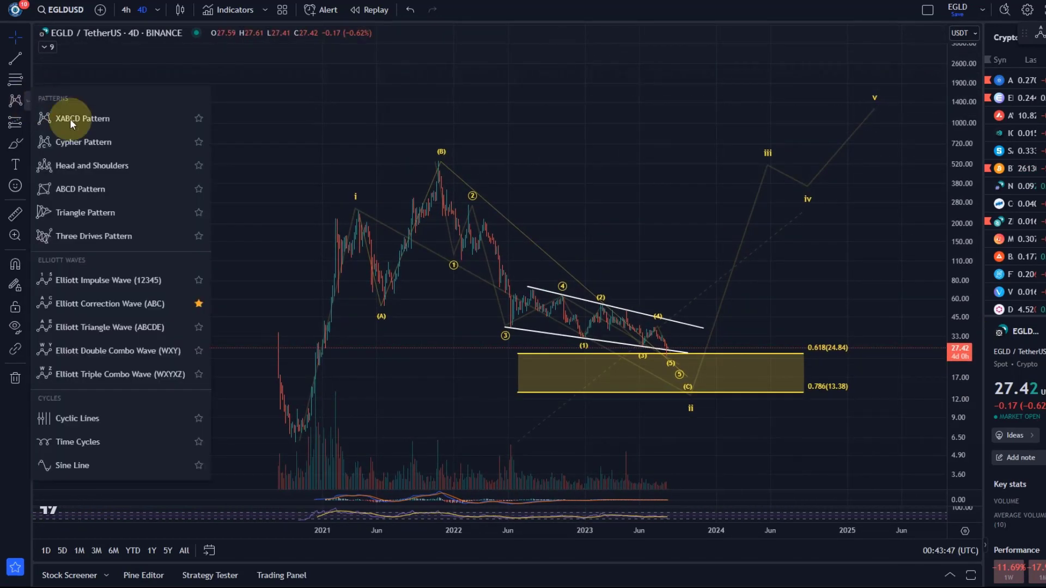
pyautogui.click(133, 326)
pyautogui.click(294, 433)
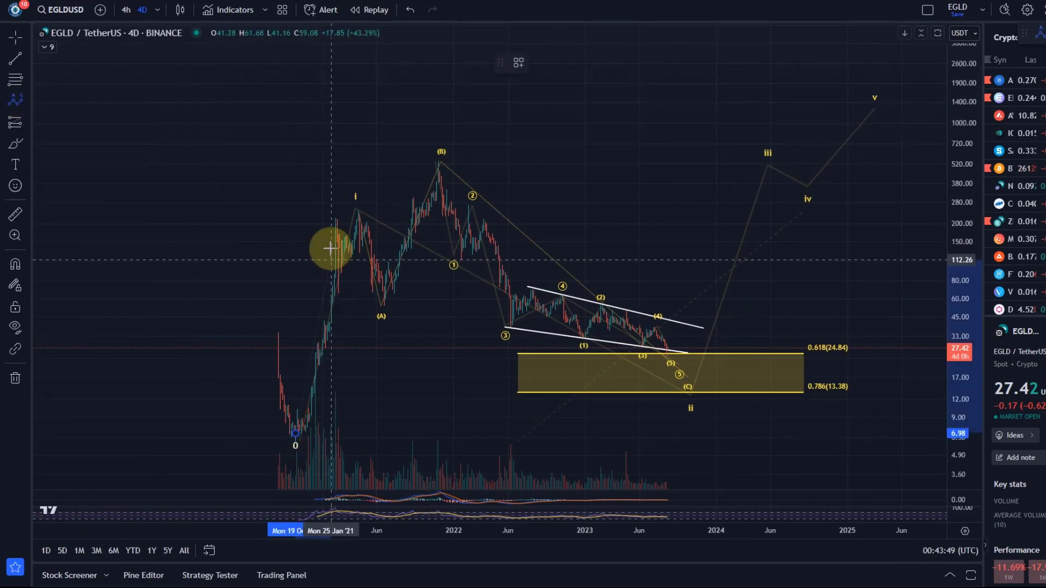
pyautogui.click(328, 218)
pyautogui.click(364, 304)
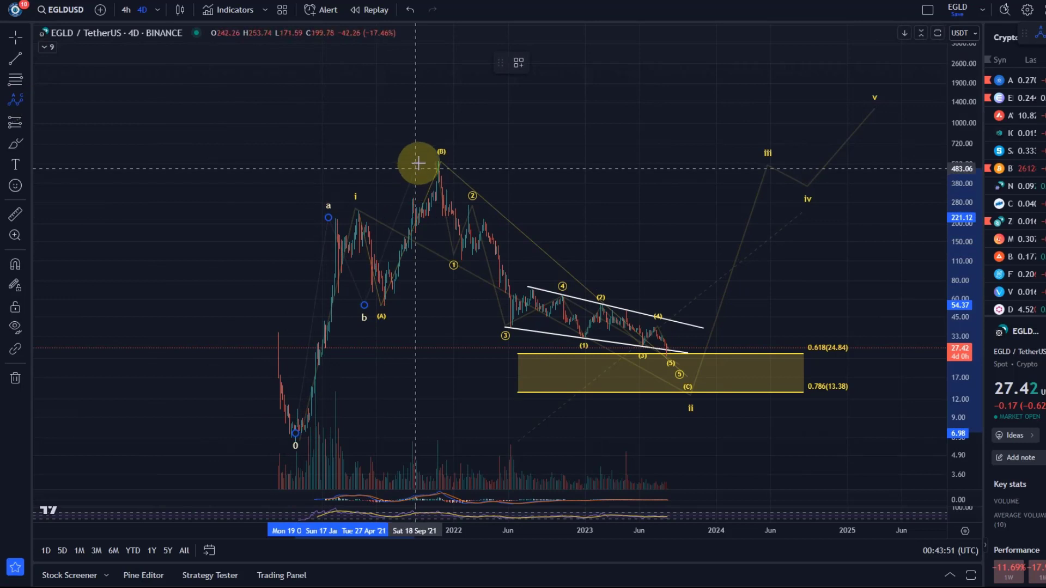
pyautogui.click(423, 159)
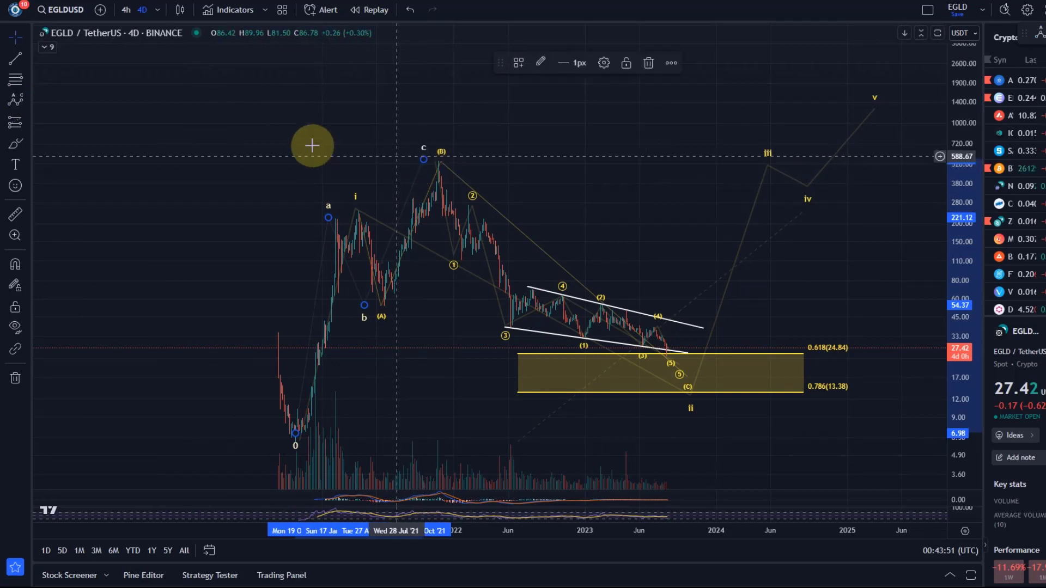
# Start an impulse wave from the (B) peak through points (1)–(4), then cancel it with Esc
pyautogui.click(28, 102)
pyautogui.click(109, 280)
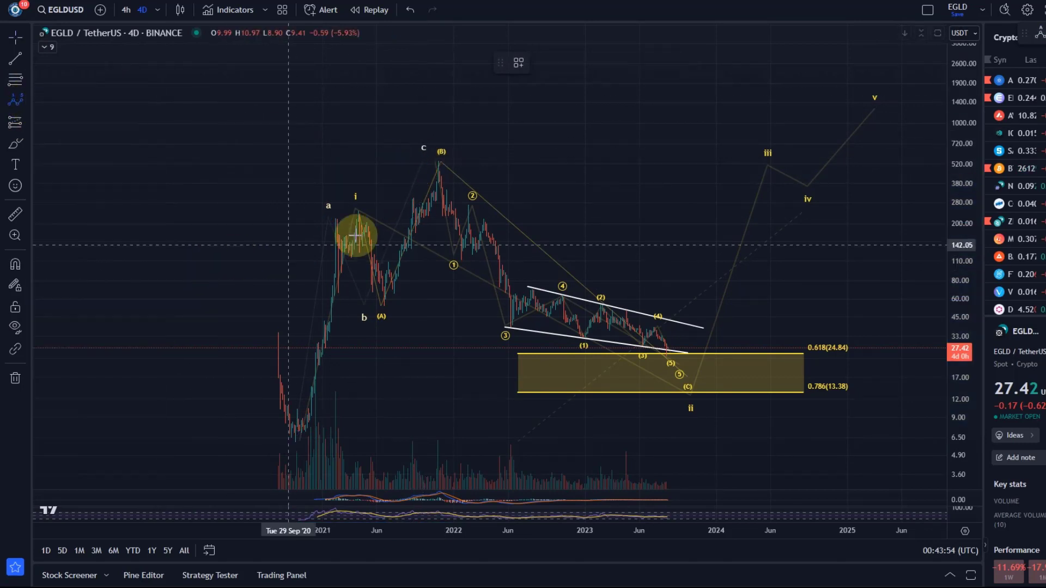
pyautogui.click(430, 166)
pyautogui.click(449, 248)
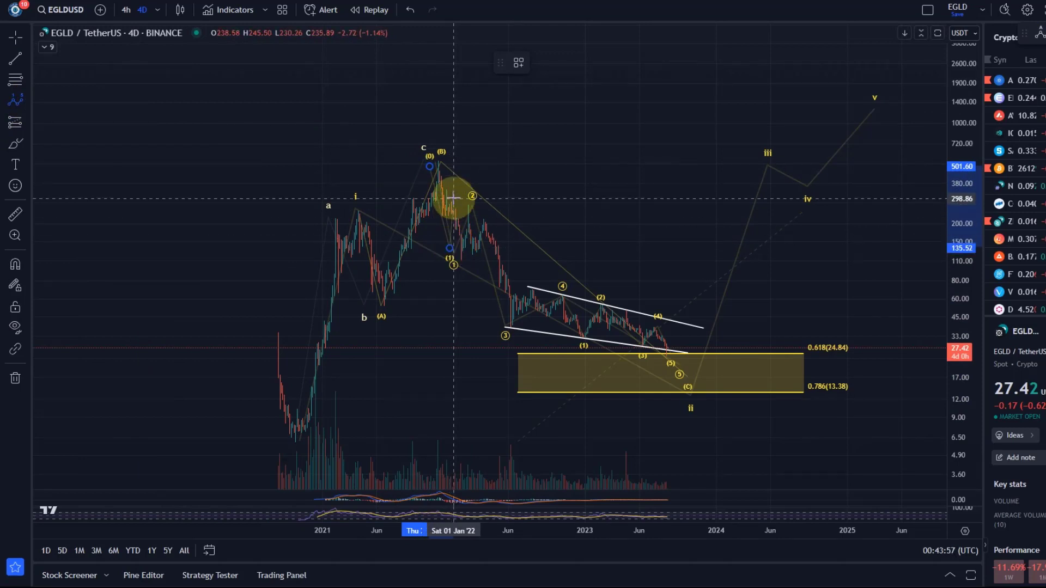
pyautogui.click(462, 195)
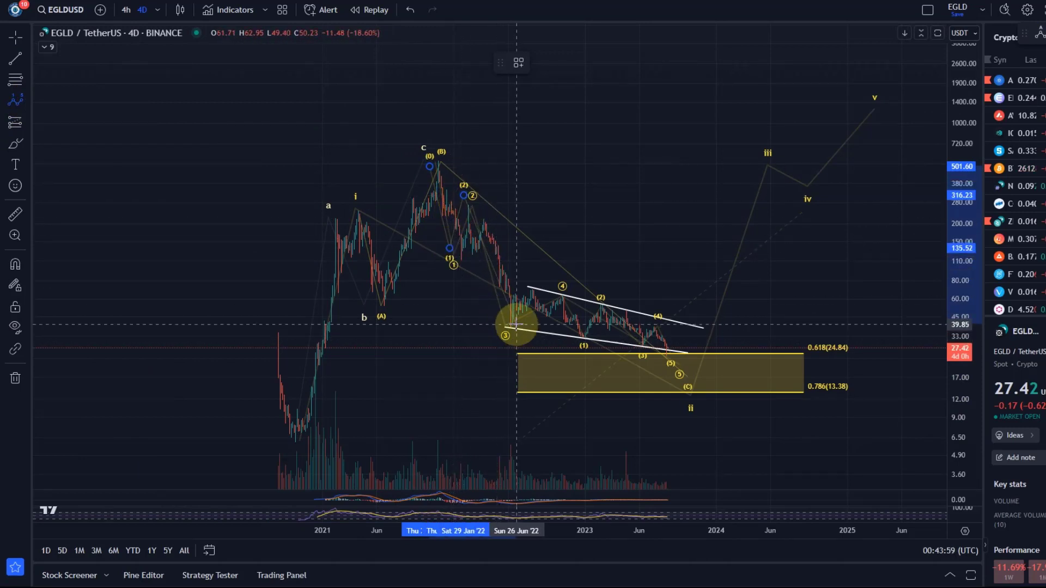
pyautogui.click(491, 345)
pyautogui.click(546, 272)
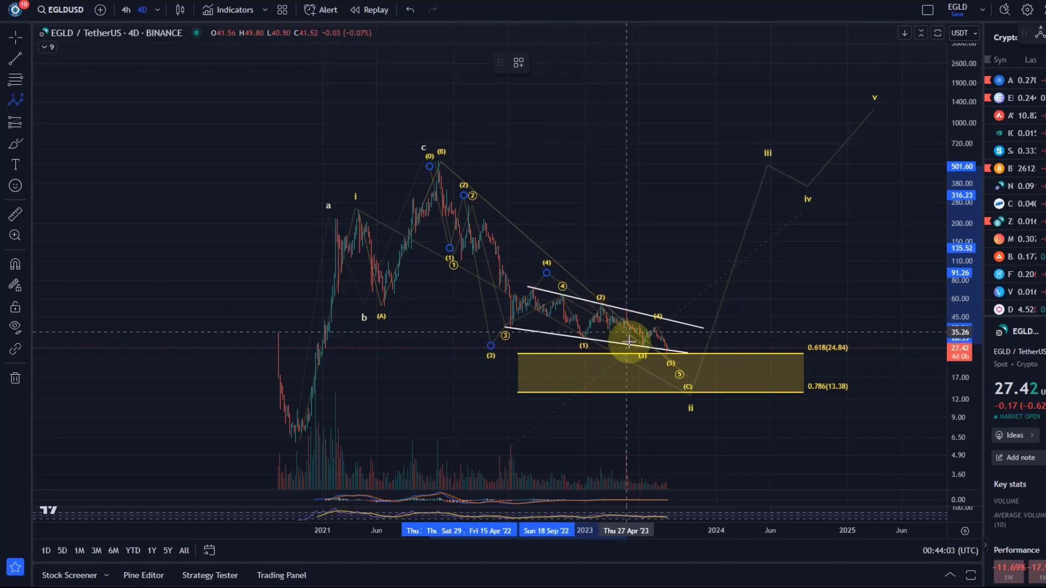
pyautogui.press('Escape')
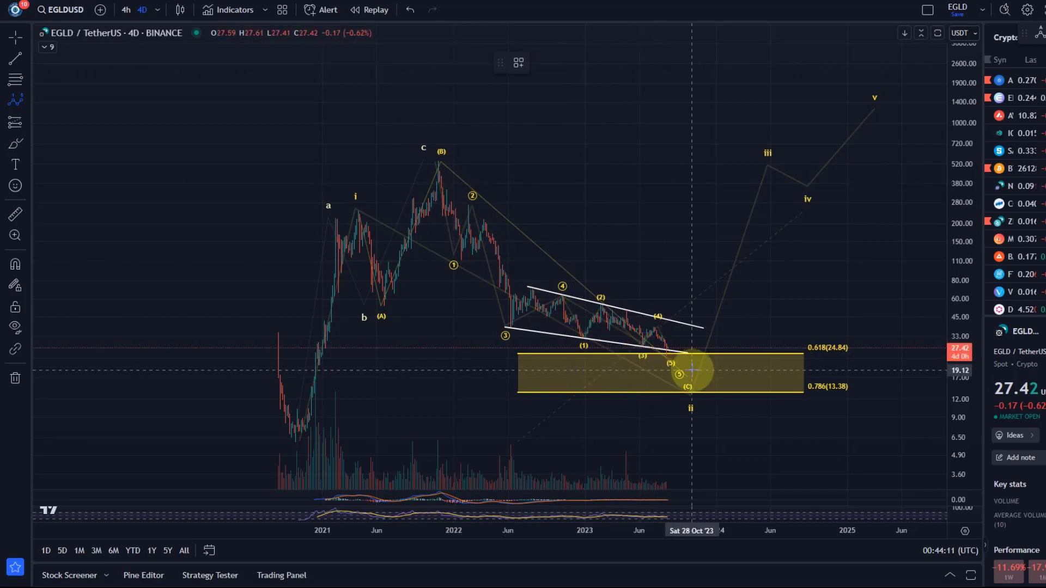
# Draw a bearish impulse wave from the 2021 peak, (1) in the yellow zone, (2) at a 2024 rebound
pyautogui.click(432, 160)
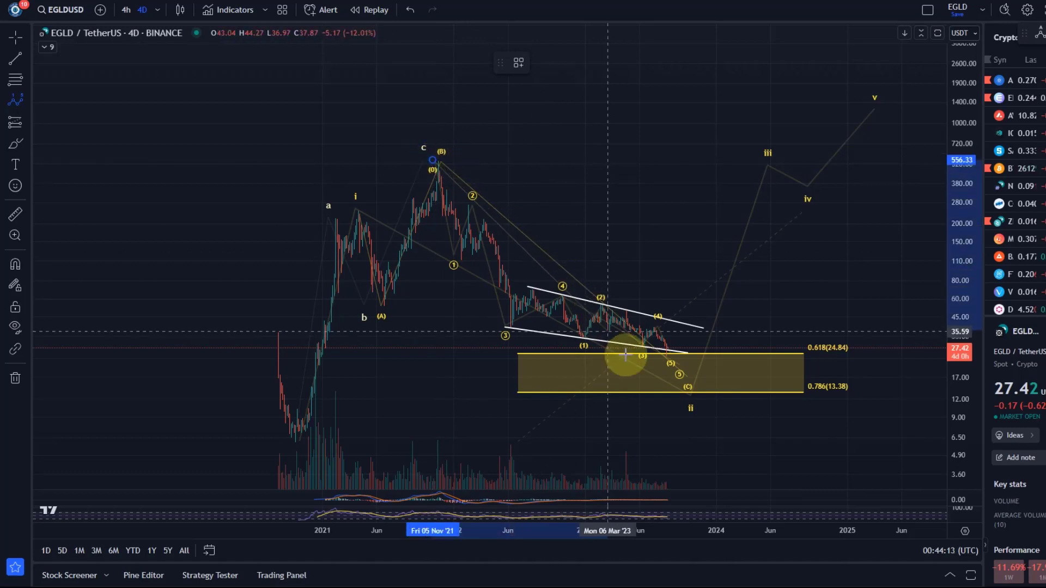
pyautogui.click(668, 379)
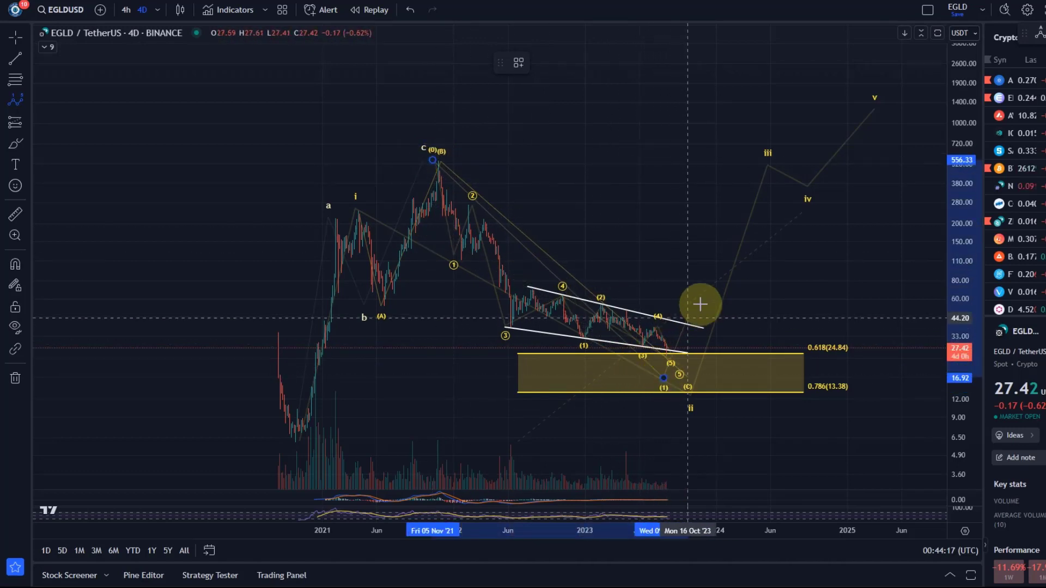
pyautogui.click(759, 231)
pyautogui.click(865, 414)
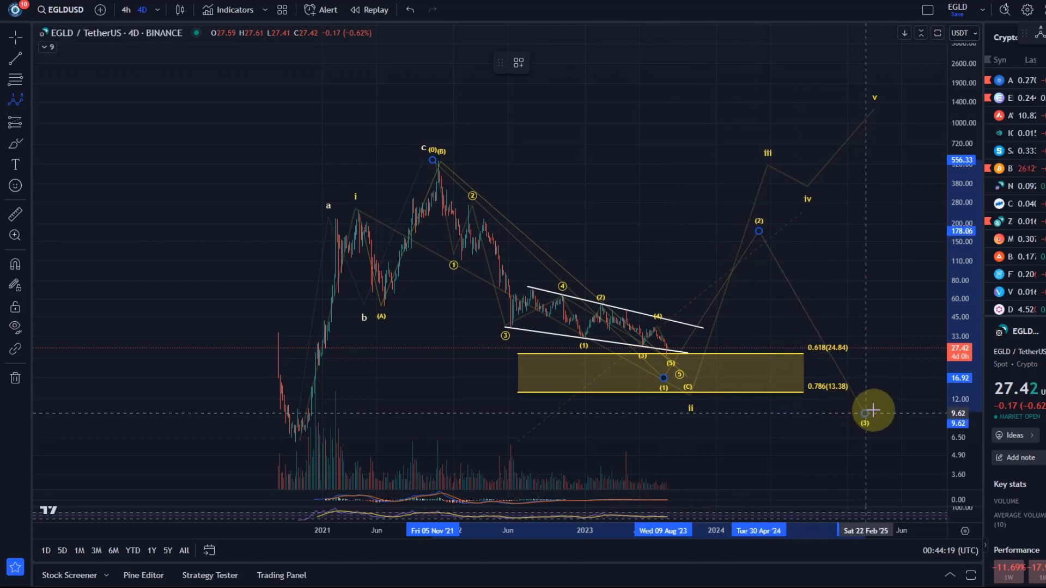
pyautogui.click(911, 381)
pyautogui.click(945, 475)
# Extend the bearish wave's (5) point further right into 2026
pyautogui.moveTo(696, 315)
pyautogui.mouseDown()
pyautogui.moveTo(501, 178)
pyautogui.moveTo(466, 119)
pyautogui.mouseUp()
pyautogui.click(740, 308)
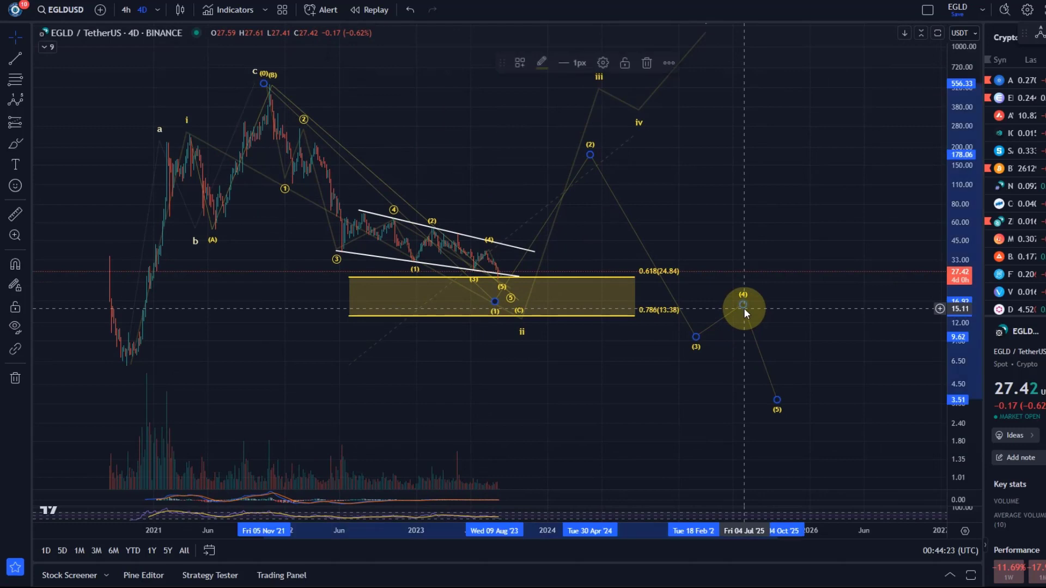
pyautogui.click(539, 64)
pyautogui.click(540, 86)
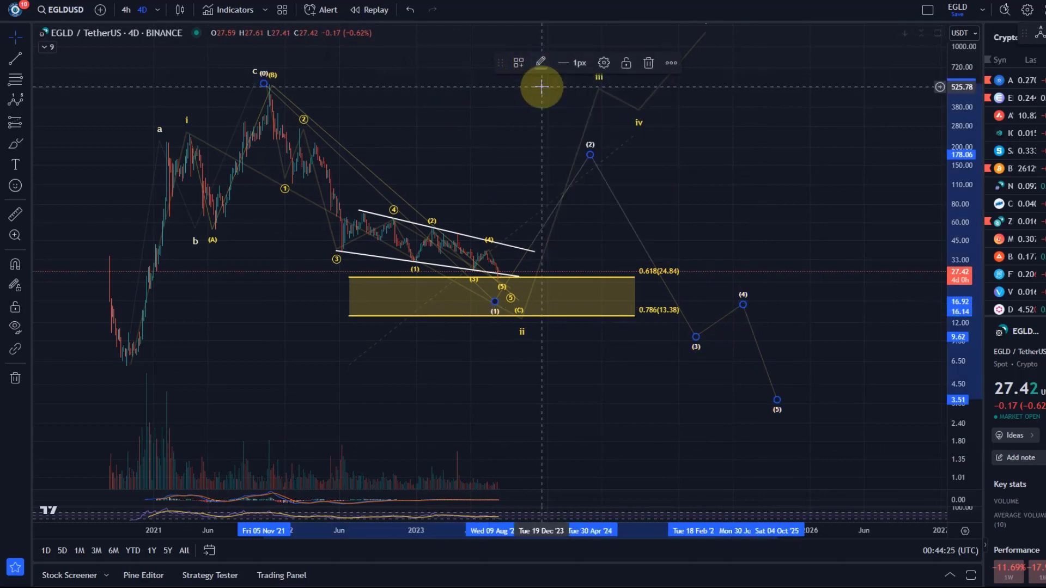
pyautogui.moveTo(777, 402); pyautogui.dragTo(847, 370)
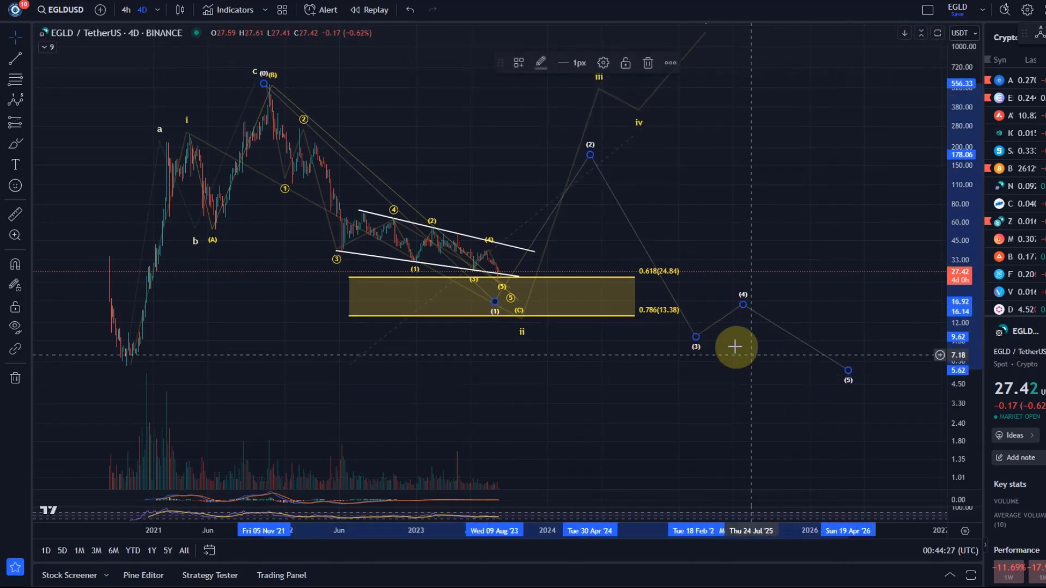
pyautogui.moveTo(708, 341); pyautogui.dragTo(764, 370)
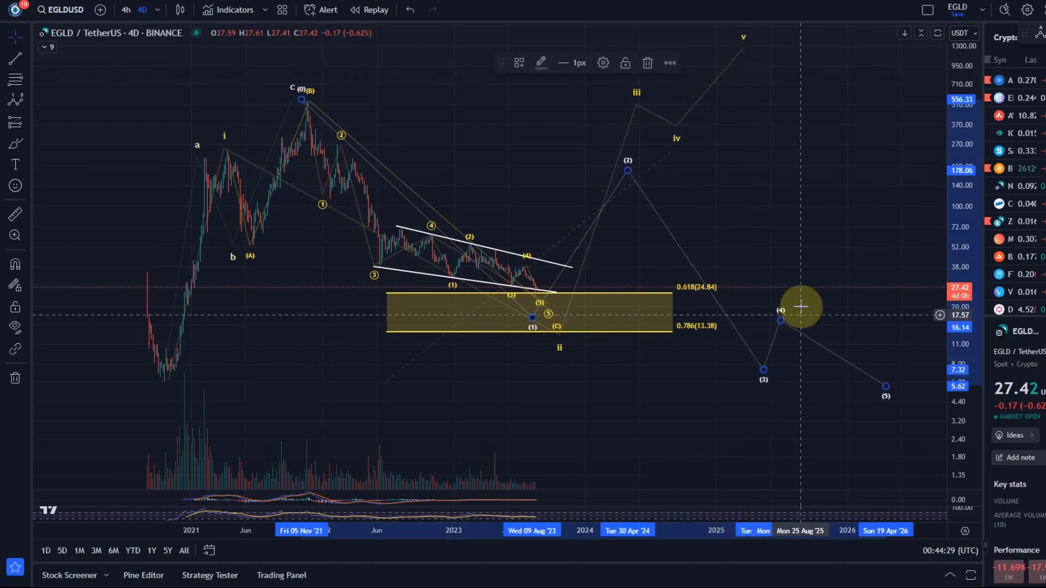
pyautogui.click(595, 381)
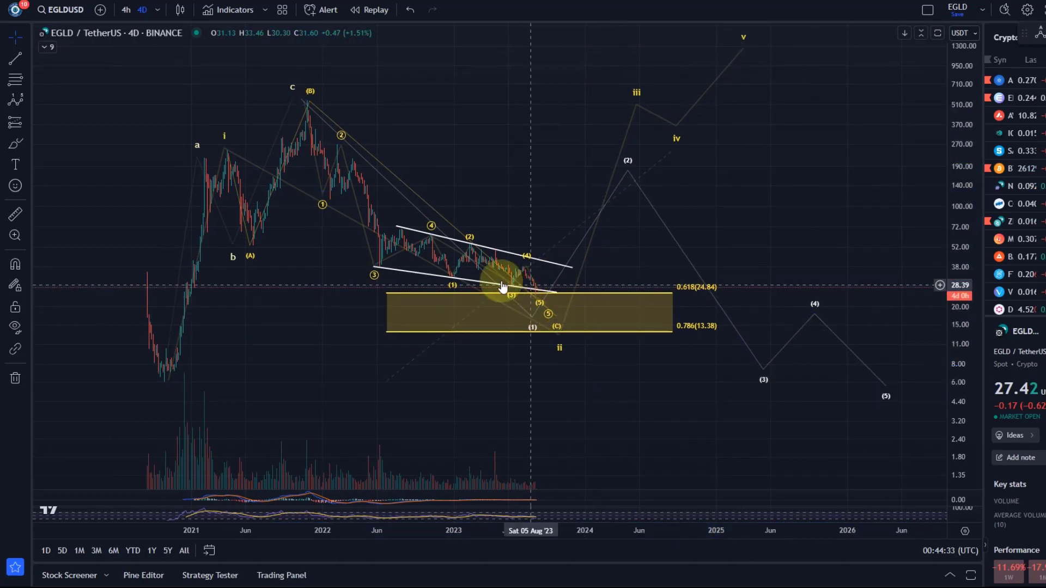
# Drag the bearish wave's (2) point slightly left to around March 2024
pyautogui.click(522, 291)
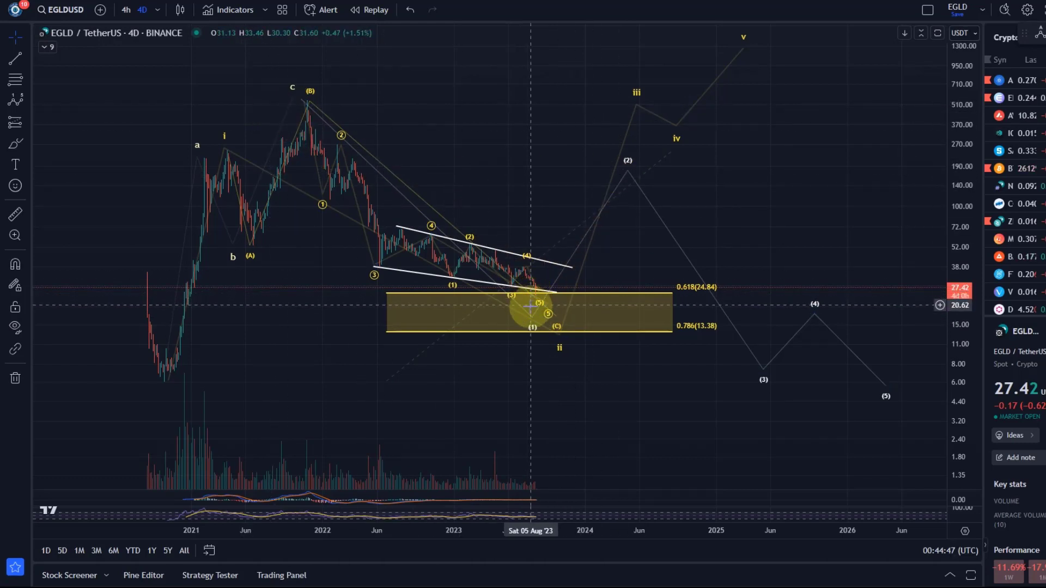
pyautogui.click(628, 170)
pyautogui.moveTo(626, 165); pyautogui.dragTo(609, 163)
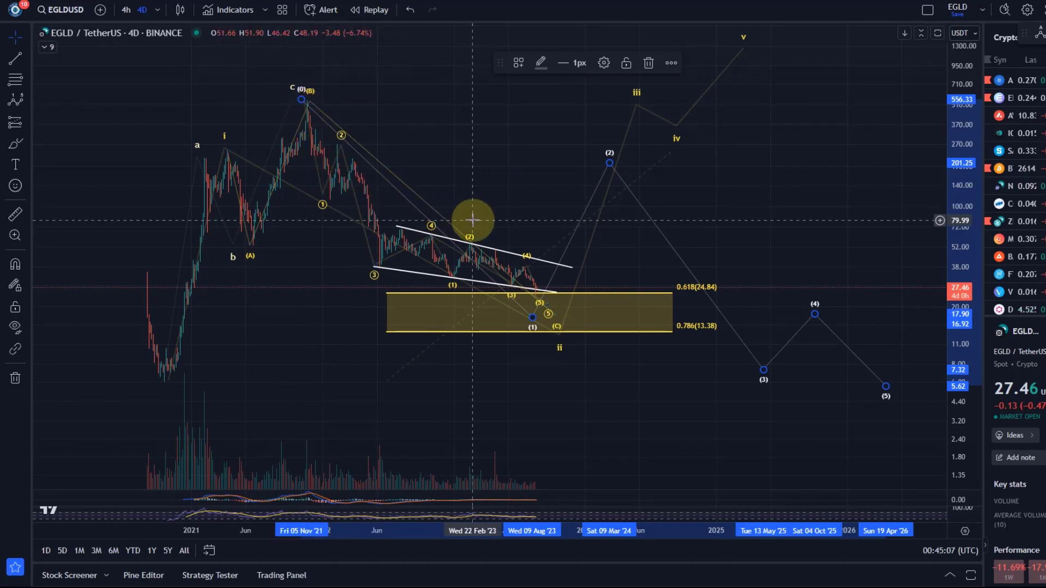
# Restore the deleted bearish wave and raise its (2) peak to about 305, February 2024
pyautogui.press('Delete')
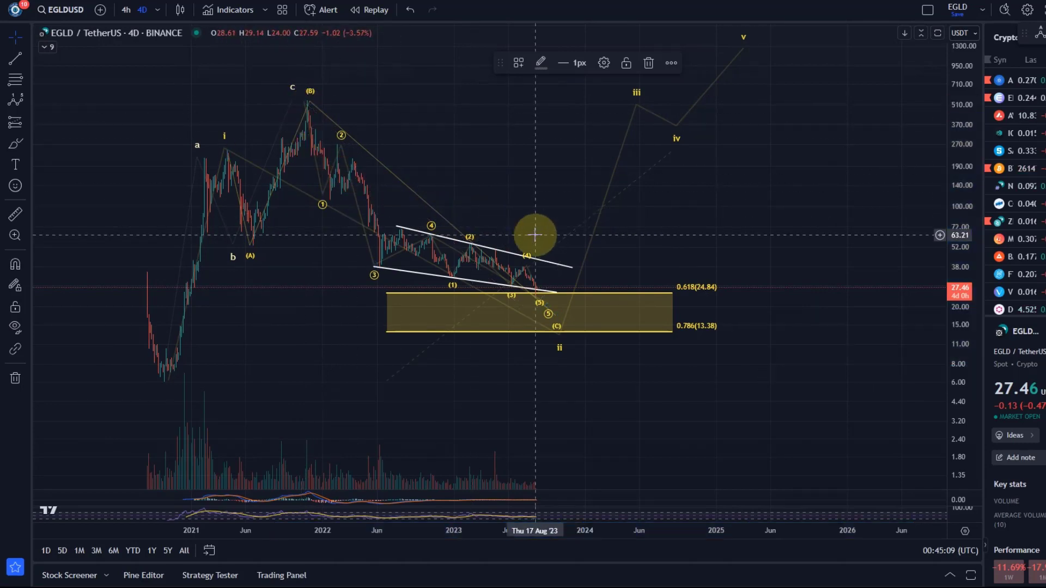
pyautogui.click(410, 10)
pyautogui.moveTo(478, 124)
pyautogui.mouseDown()
pyautogui.moveTo(269, 165)
pyautogui.moveTo(565, 154)
pyautogui.mouseUp()
pyautogui.scroll(3, 565, 154)
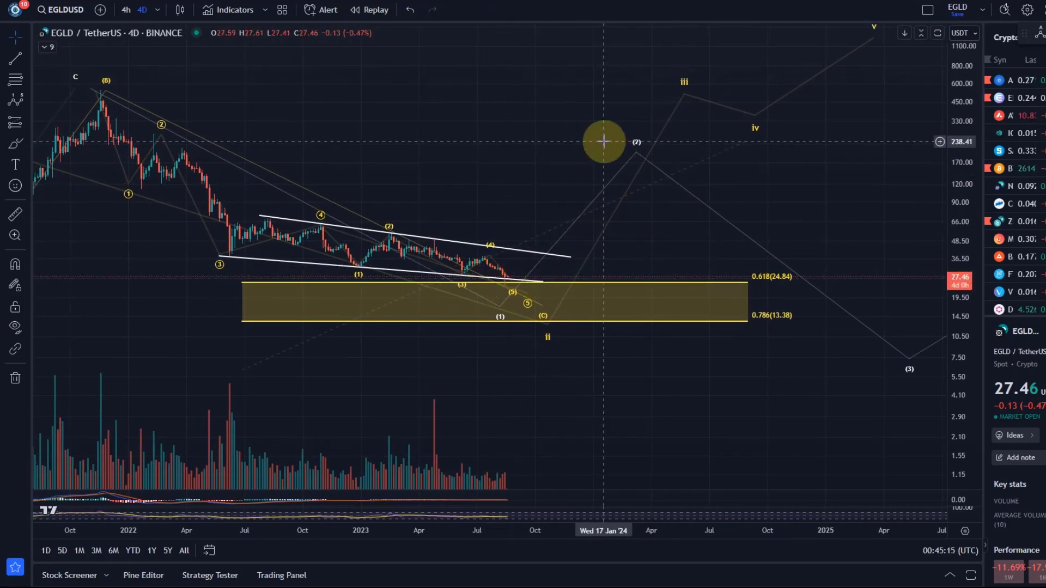
pyautogui.moveTo(635, 156)
pyautogui.mouseDown()
pyautogui.moveTo(645, 131)
pyautogui.moveTo(621, 128)
pyautogui.mouseUp()
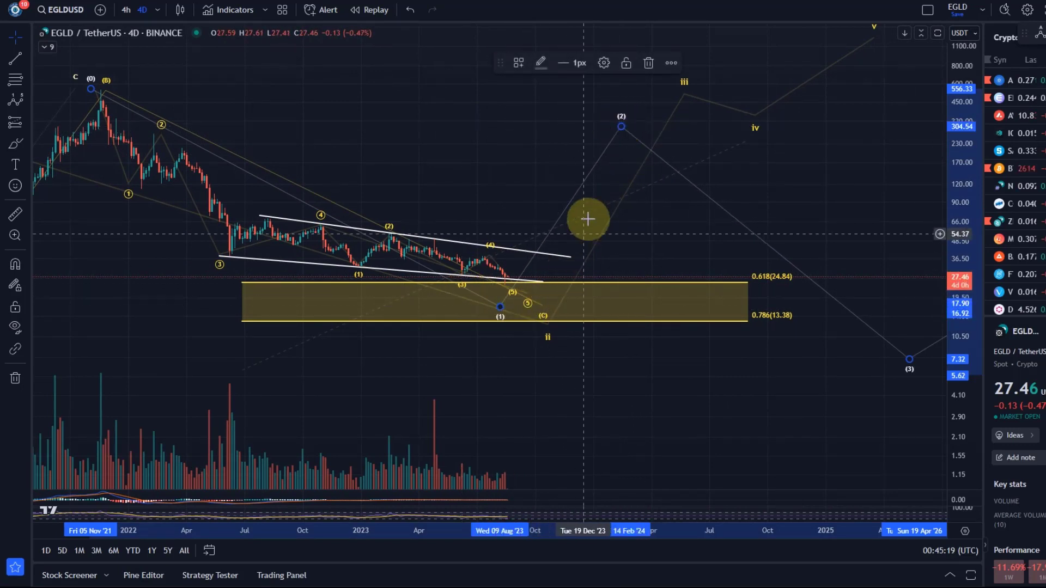